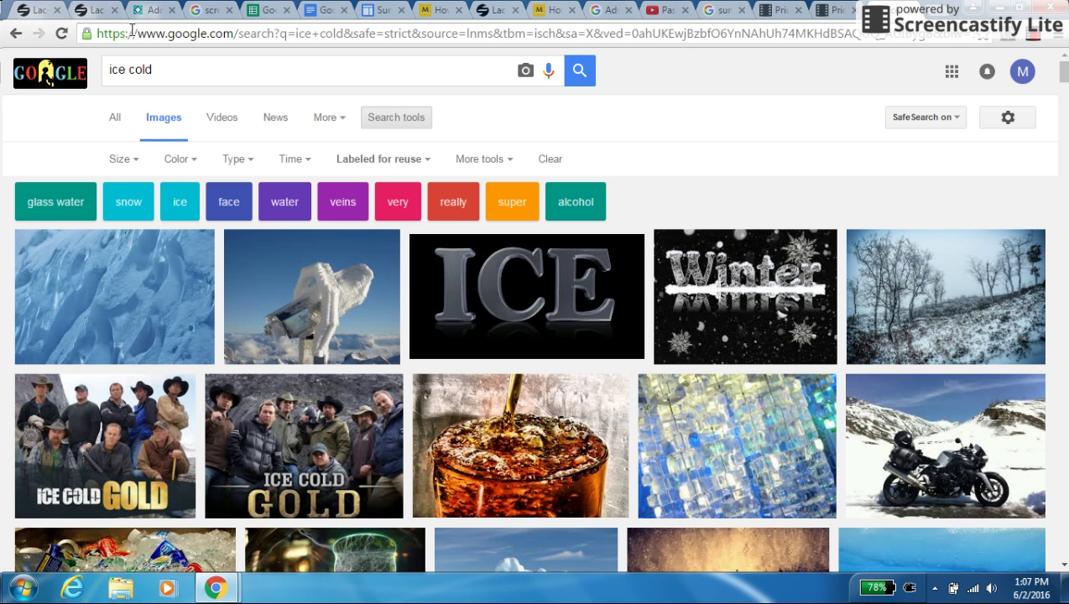
Switch to the Space: The New Wild West site tab and scroll to the top of its Summary page
{"action": "left_click", "coordinate": [380, 11]}
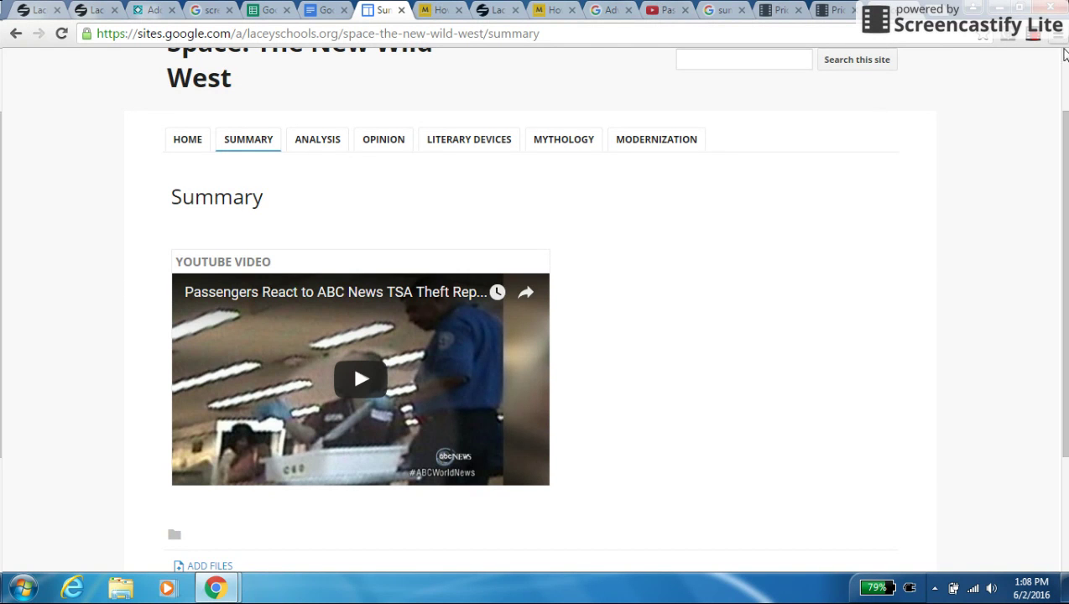
{"action": "scroll", "coordinate": [1064, 54], "scroll_direction": "up", "scroll_amount": 2}
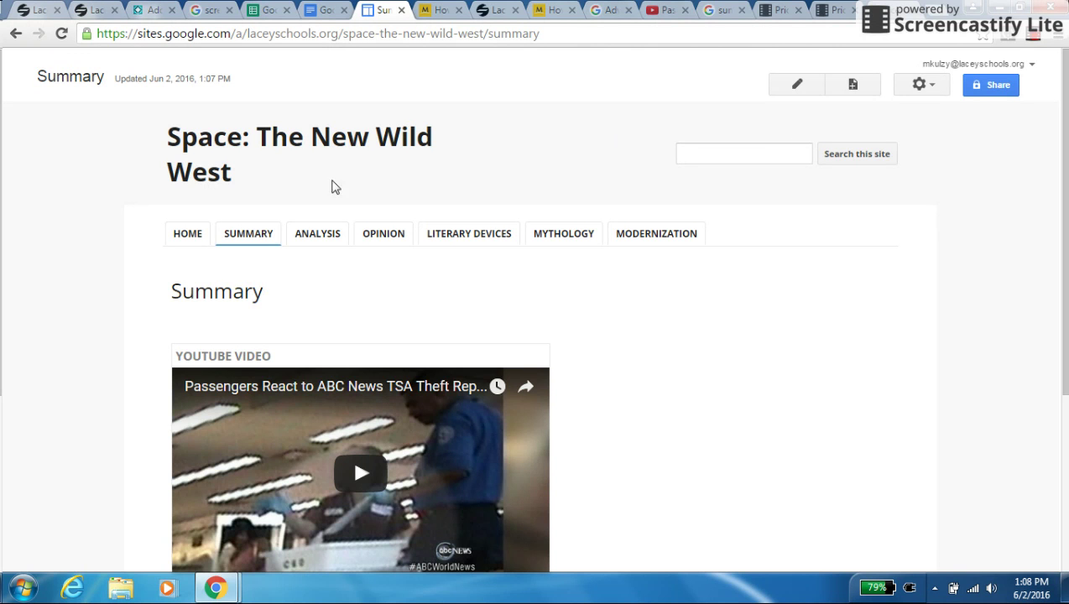
Go to the site's Home page and open Manage site from the gear menu
{"action": "left_click", "coordinate": [190, 236]}
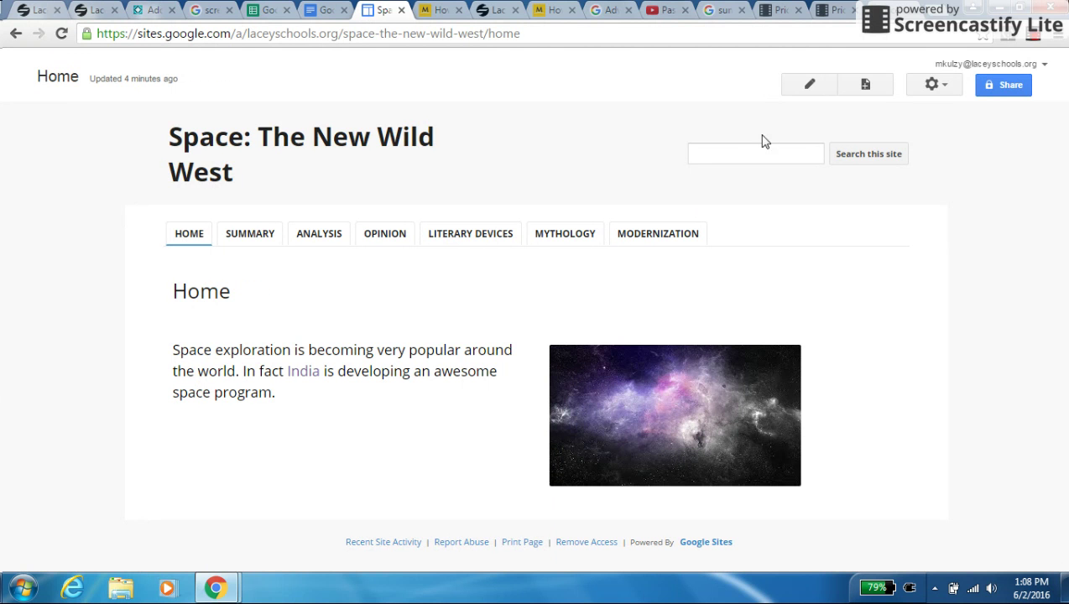
{"action": "left_click", "coordinate": [930, 87]}
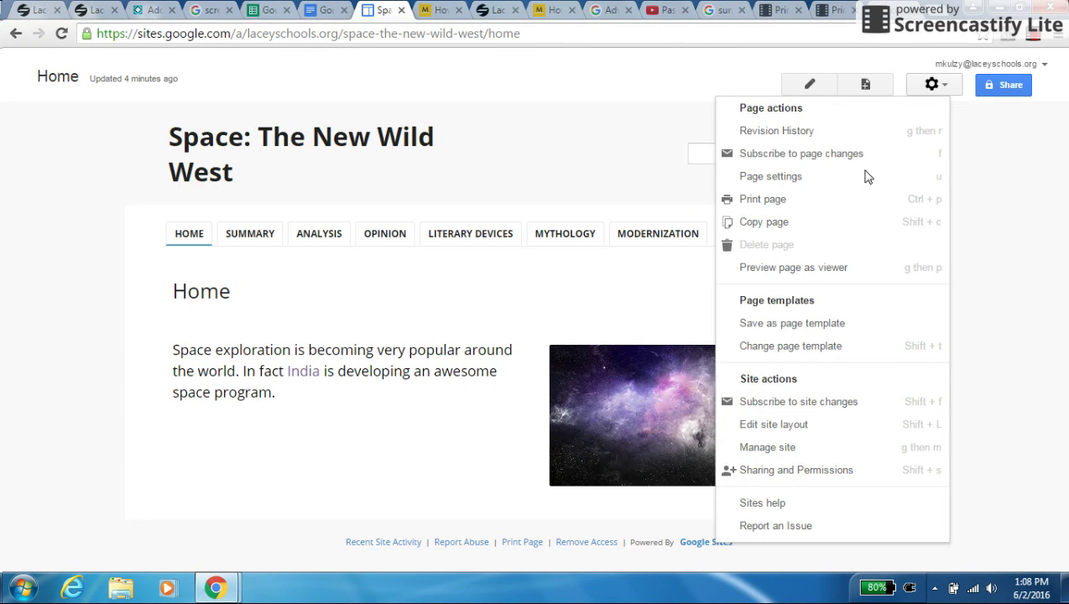
{"action": "left_click", "coordinate": [778, 450]}
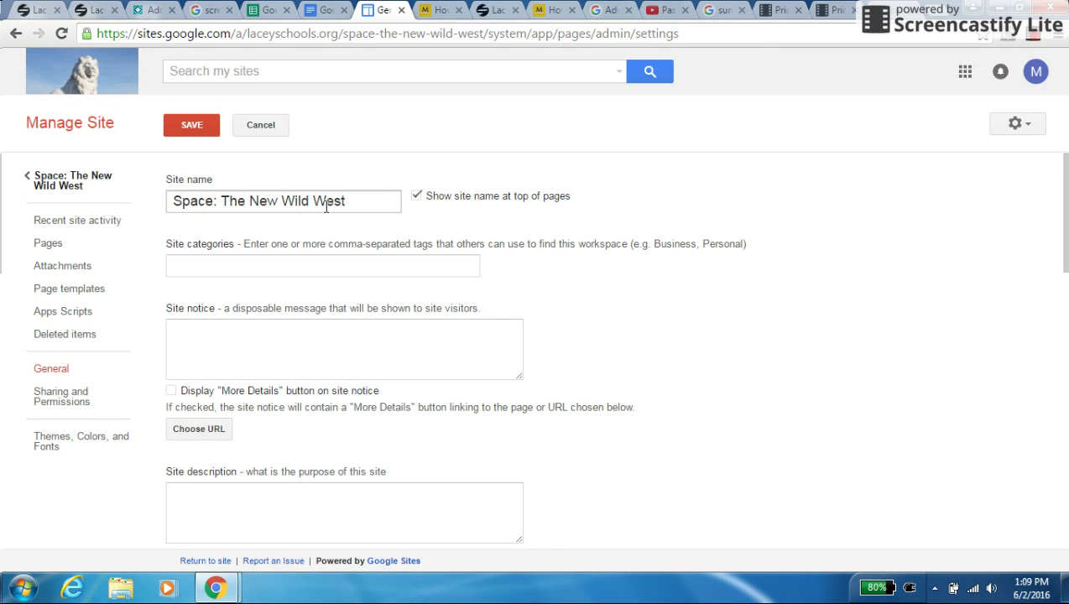
Open Themes, Colors, and Fonts and select Site header to show its background options
{"action": "left_click", "coordinate": [41, 448]}
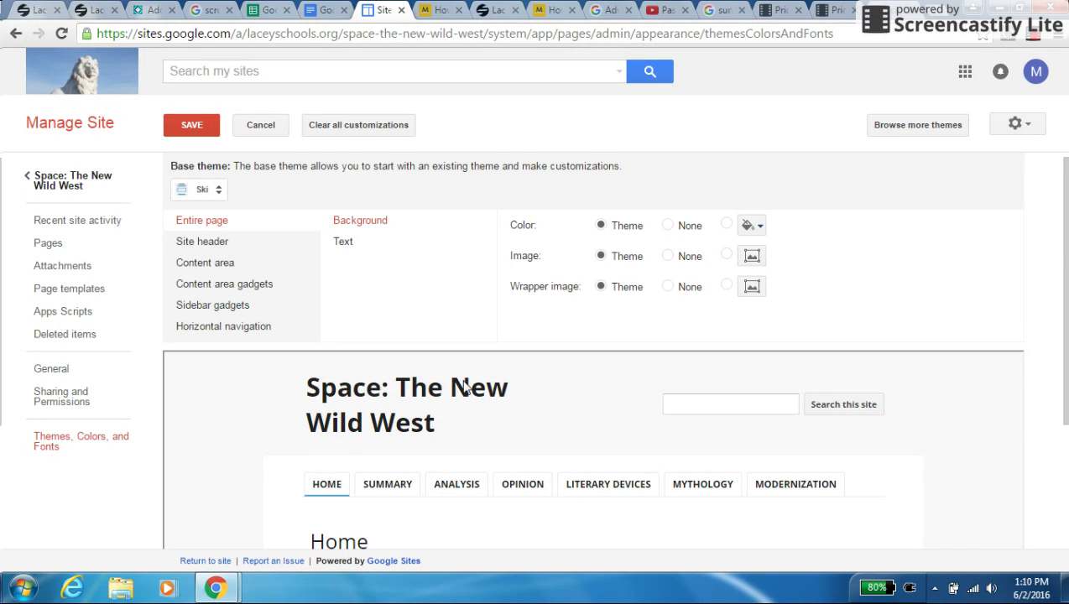
{"action": "left_click", "coordinate": [208, 248]}
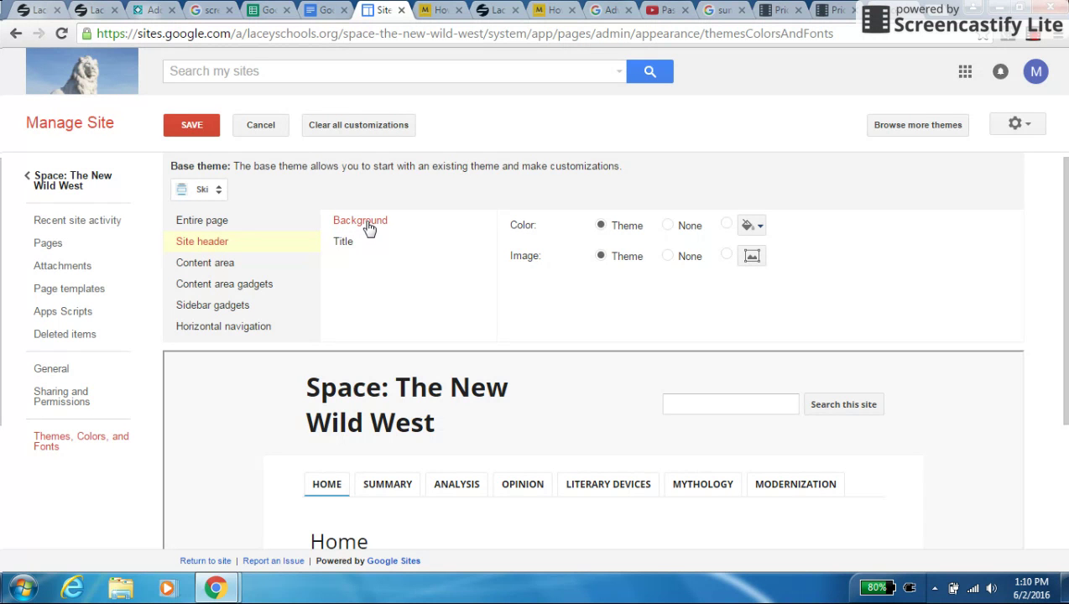
Upload the 'ice cold' image from Downloads as the site header background, then select Title
{"action": "left_click", "coordinate": [752, 259]}
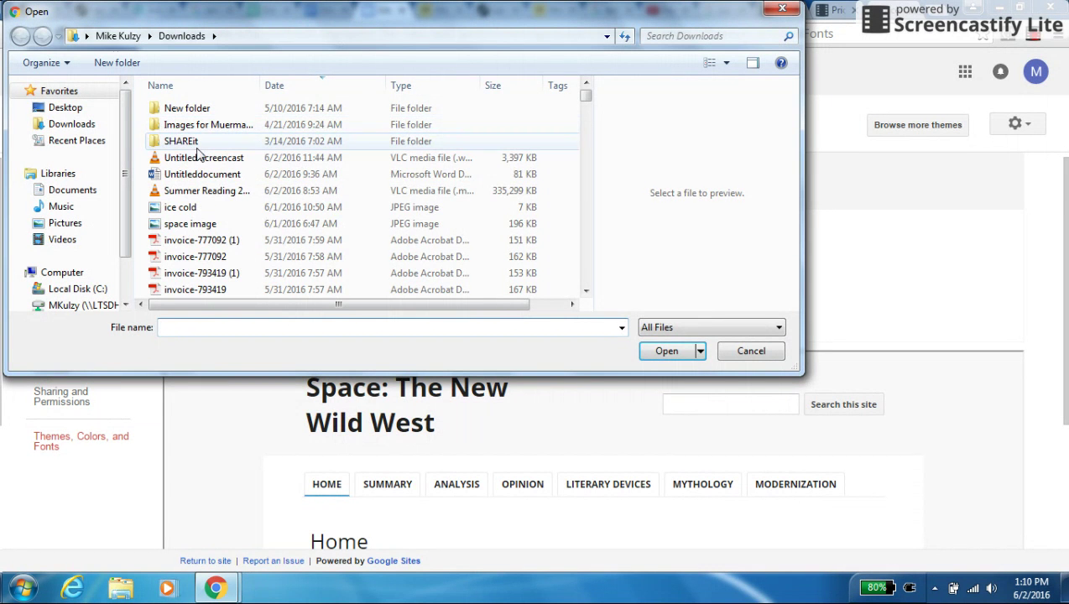
{"action": "left_click", "coordinate": [176, 210]}
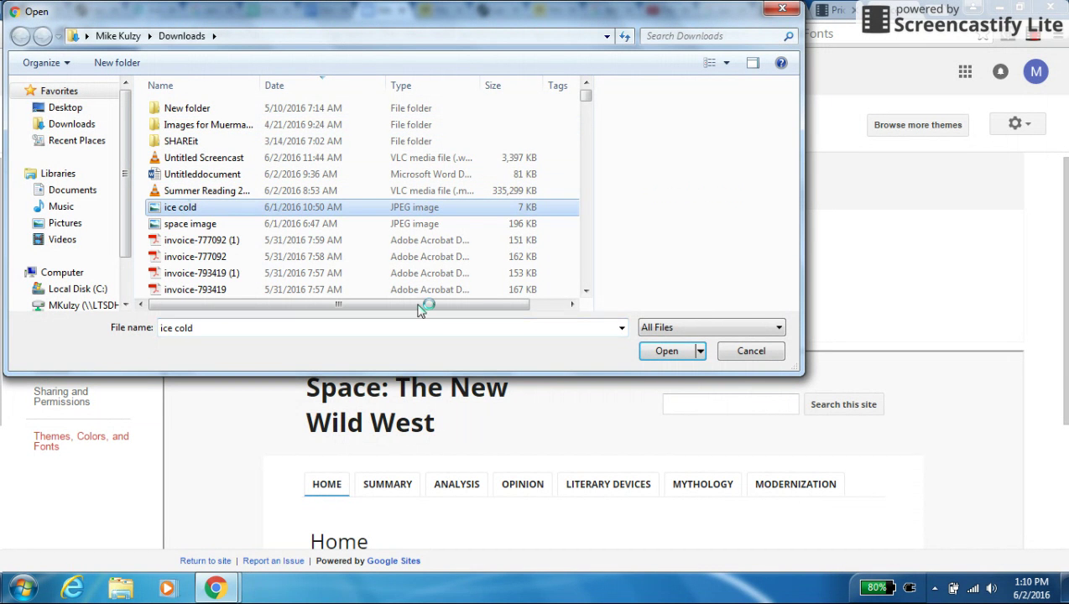
{"action": "left_click", "coordinate": [669, 354]}
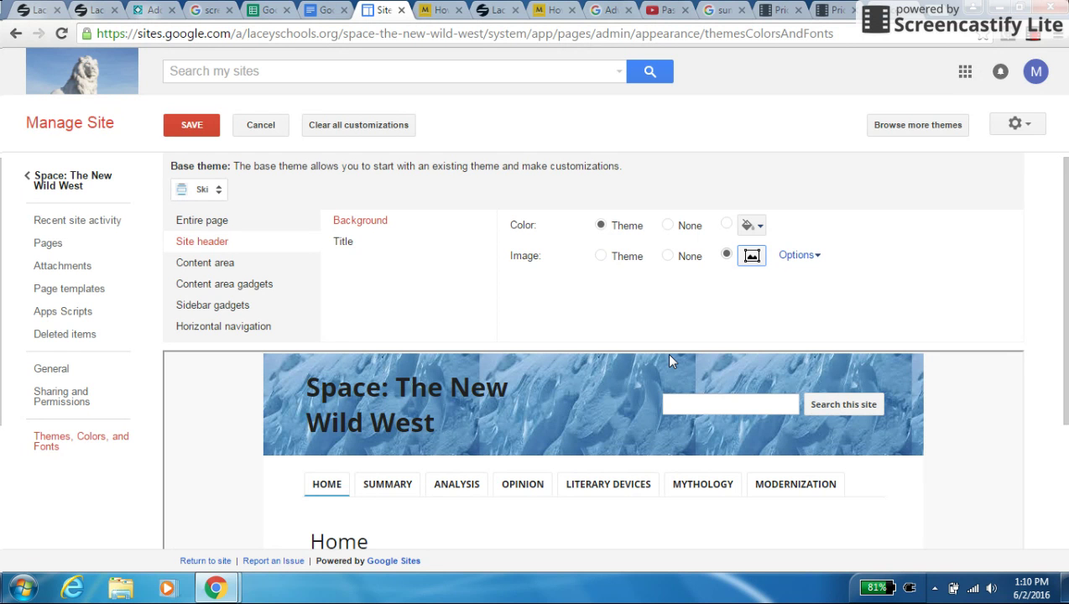
{"action": "left_click", "coordinate": [354, 246]}
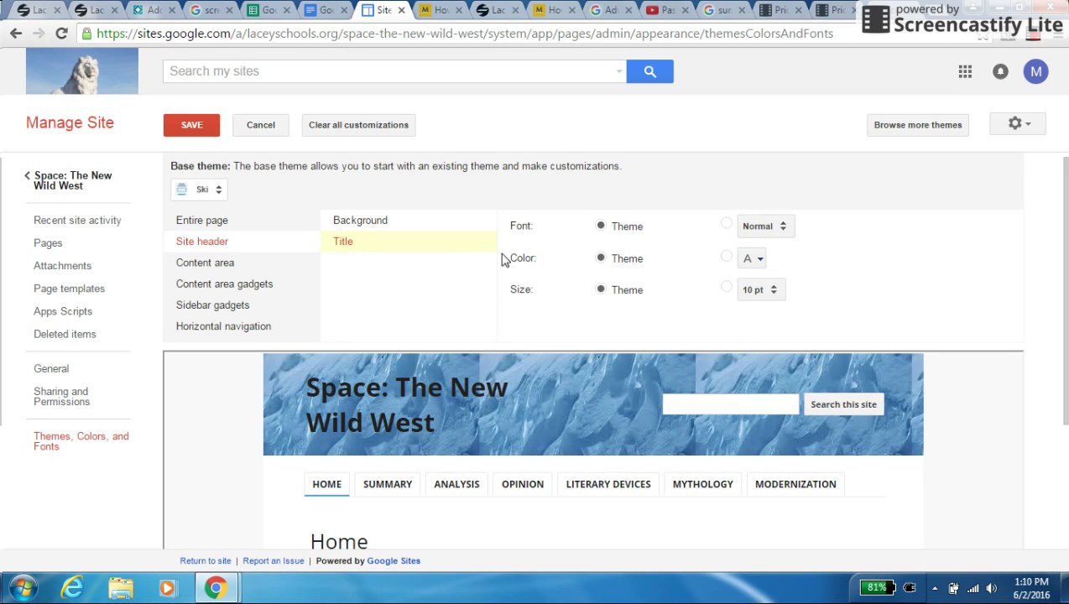
Give the header title a custom yellow colour and the Aclonica font
{"action": "left_click", "coordinate": [756, 262]}
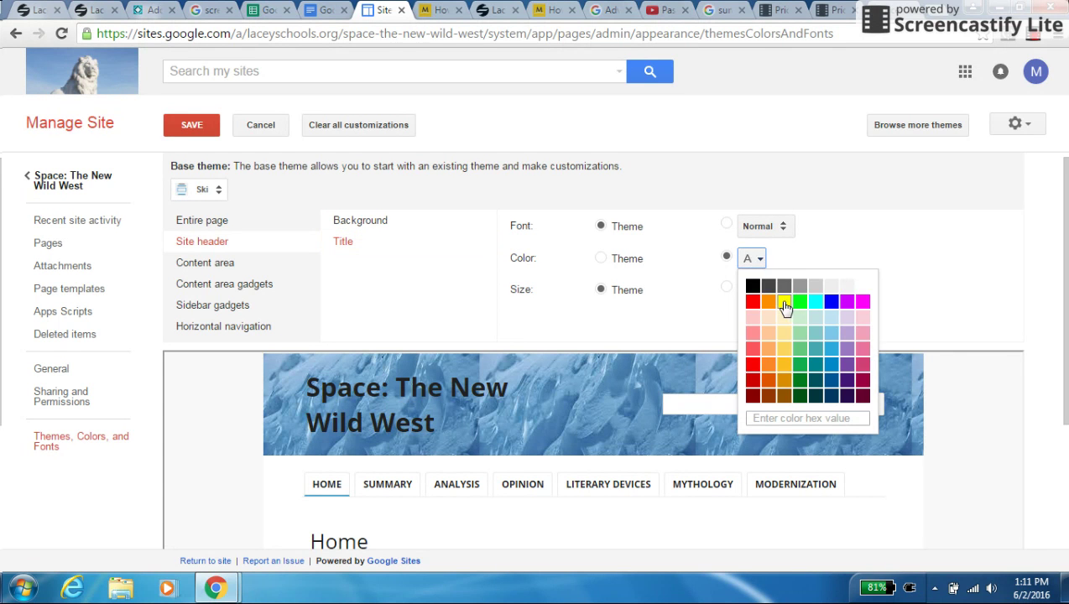
{"action": "left_click", "coordinate": [785, 302]}
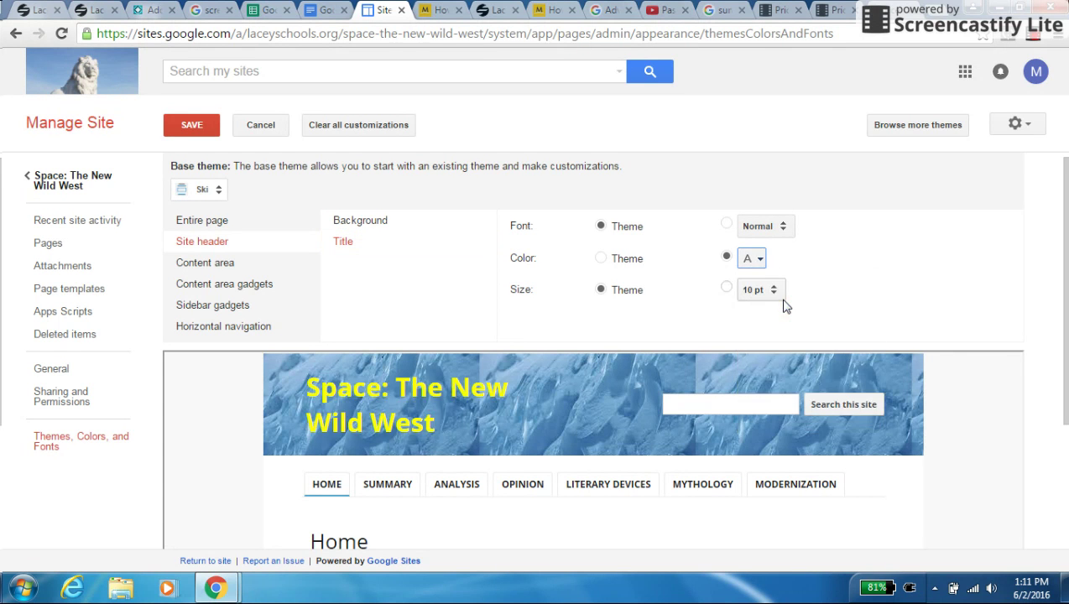
{"action": "left_click", "coordinate": [781, 229]}
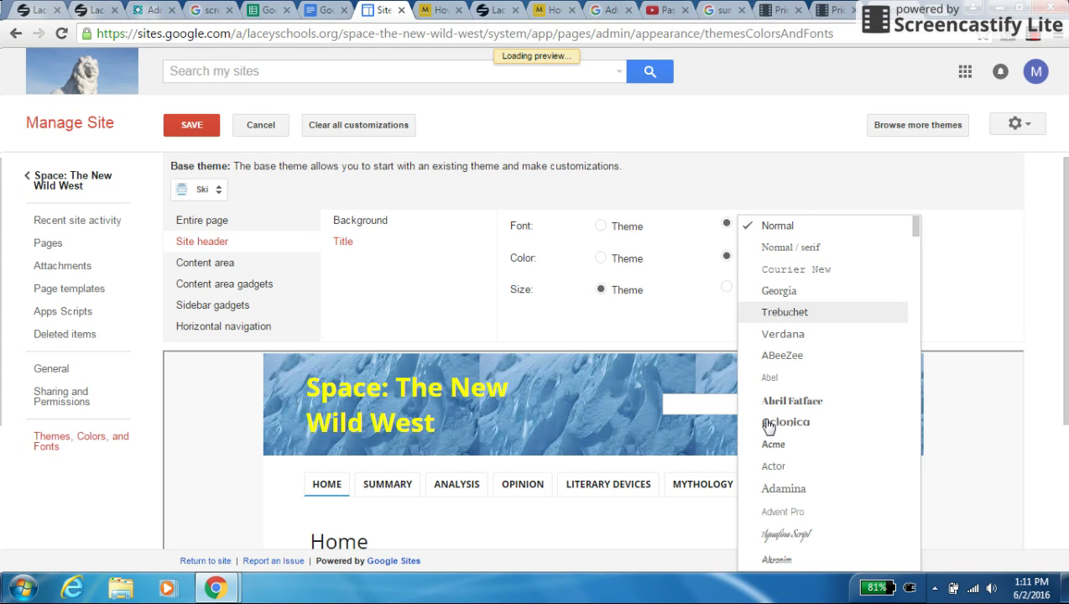
{"action": "left_click", "coordinate": [769, 424]}
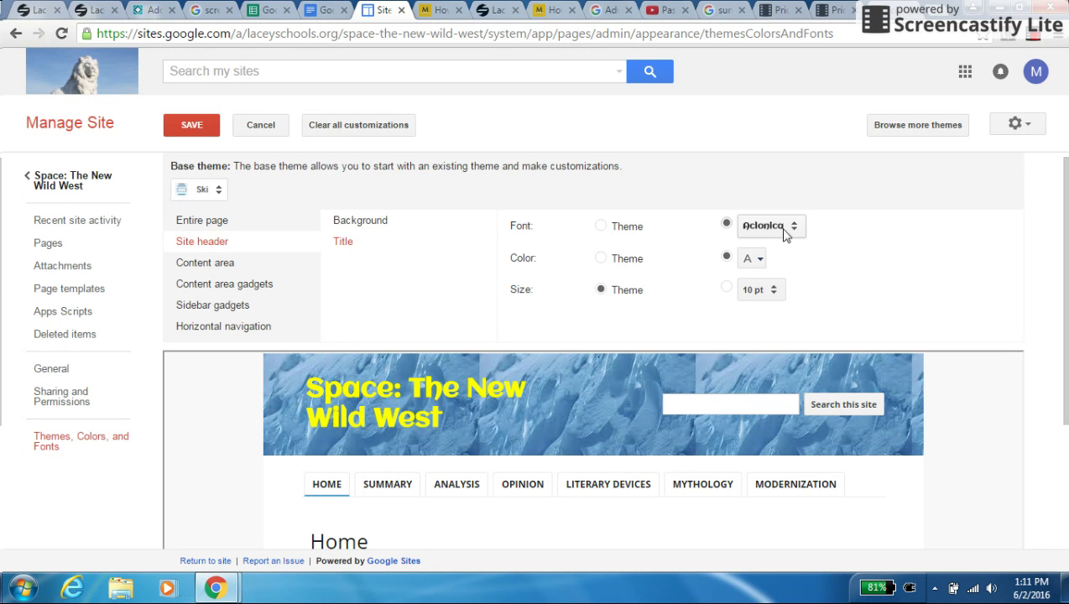
Try title sizes 24, 36 and 18 pt, settle on 24 pt, then select Content area
{"action": "left_click", "coordinate": [775, 293]}
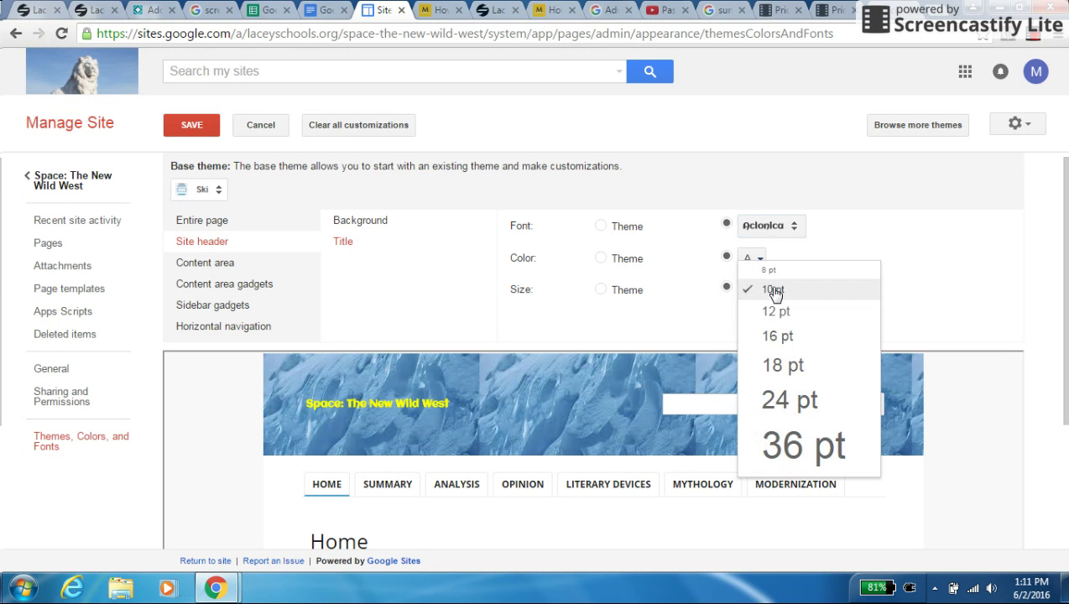
{"action": "left_click", "coordinate": [781, 408]}
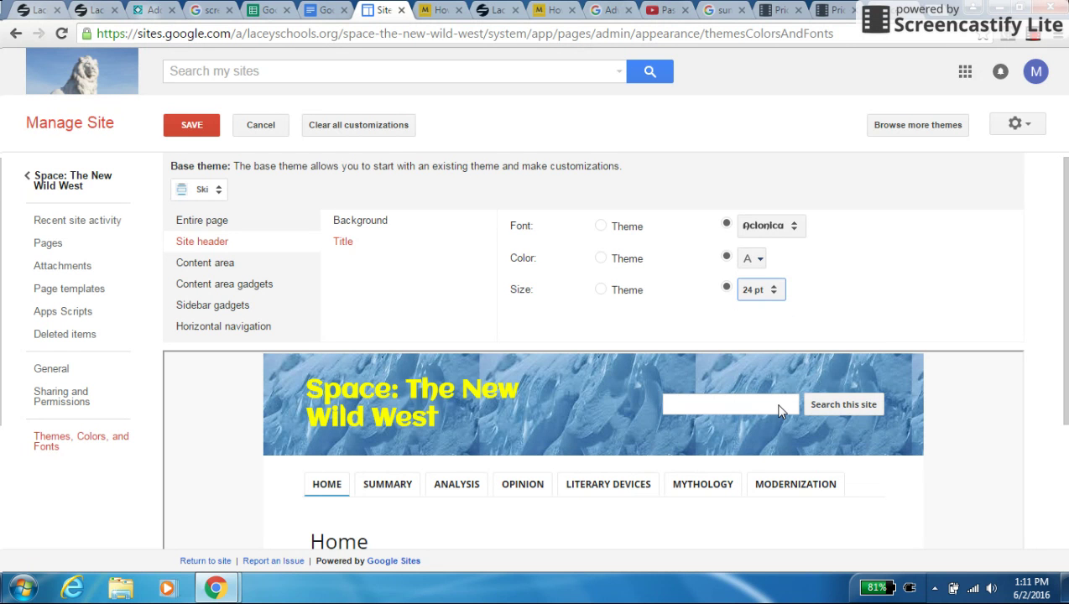
{"action": "left_click", "coordinate": [770, 292]}
{"action": "left_click", "coordinate": [774, 361]}
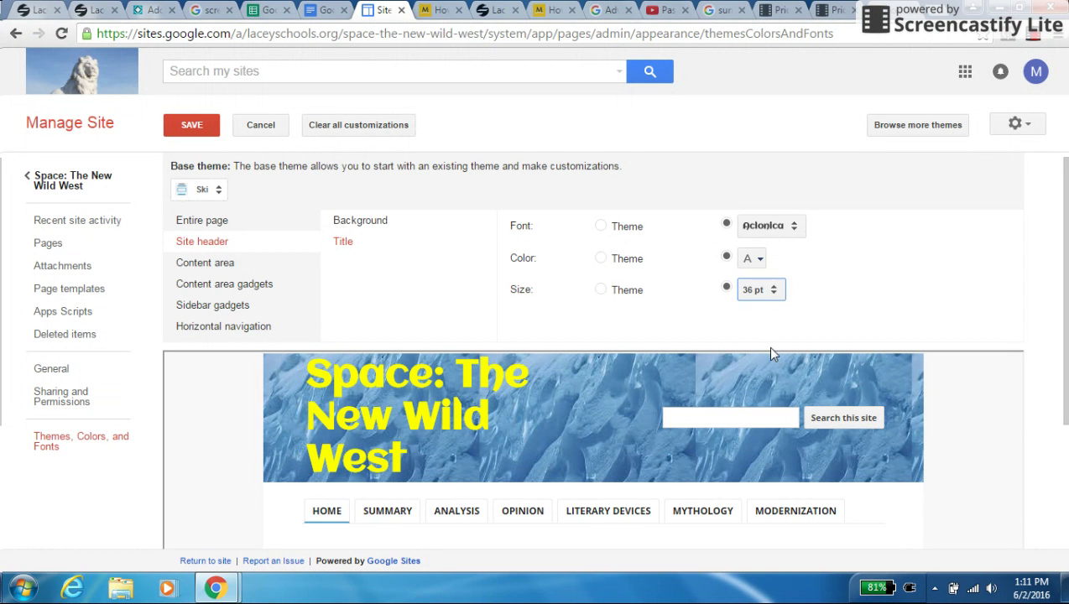
{"action": "left_click", "coordinate": [767, 295]}
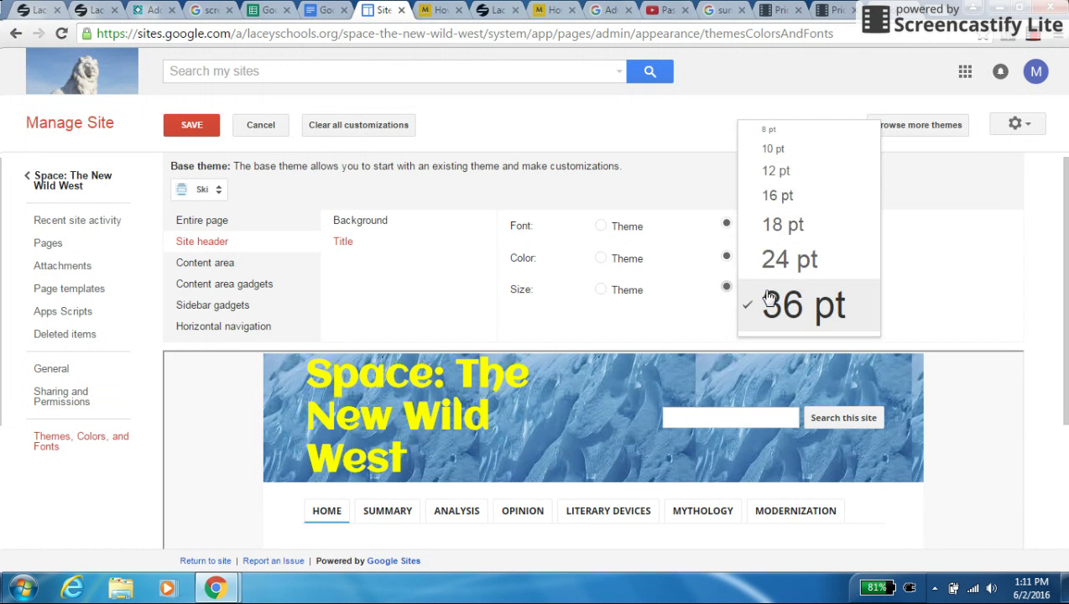
{"action": "left_click", "coordinate": [767, 229]}
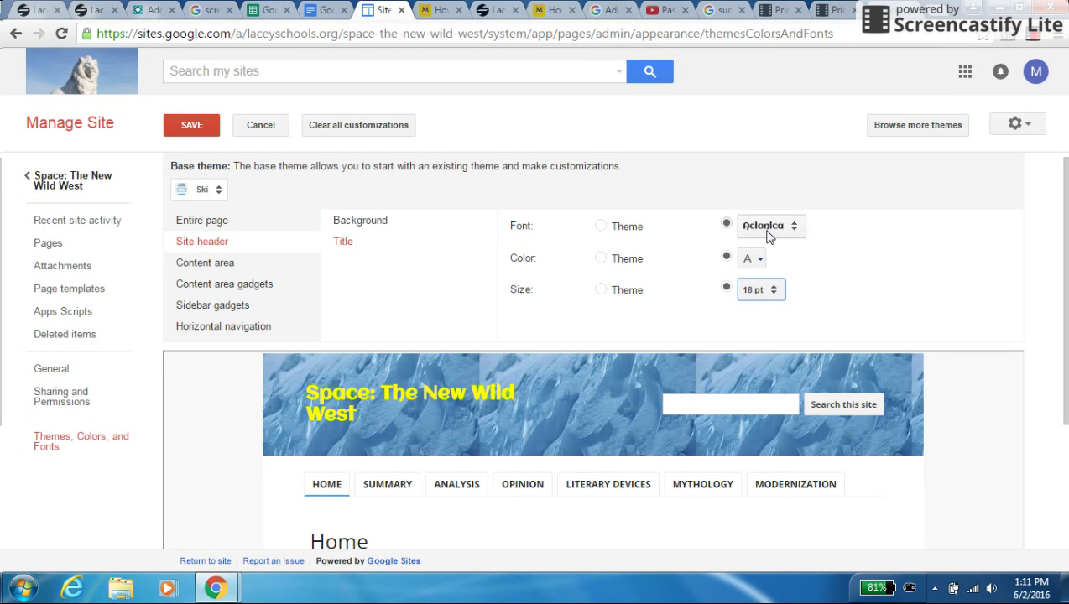
{"action": "left_click", "coordinate": [771, 291]}
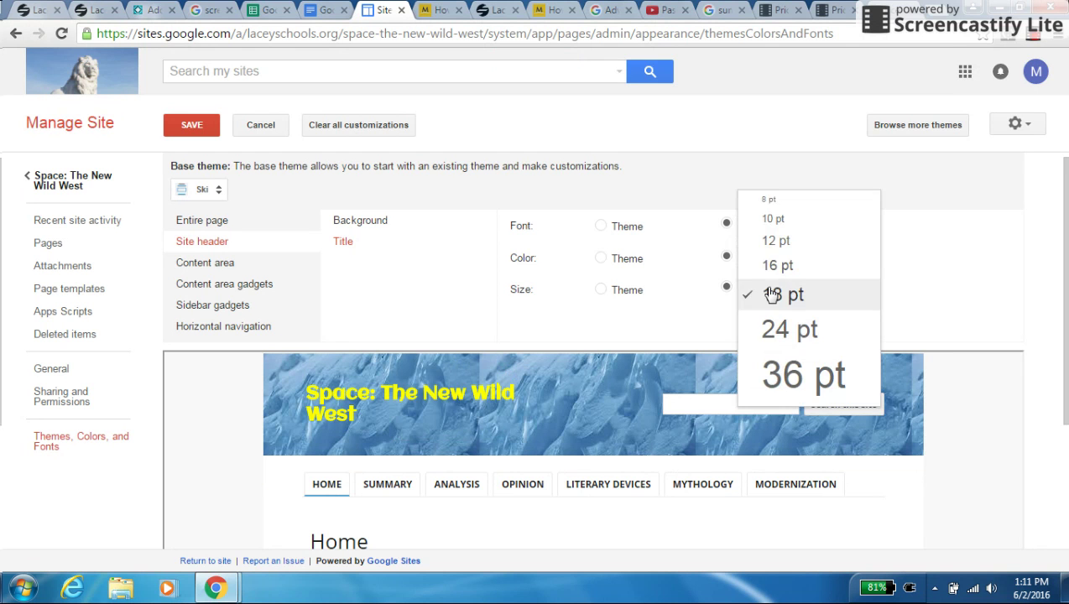
{"action": "left_click", "coordinate": [771, 334]}
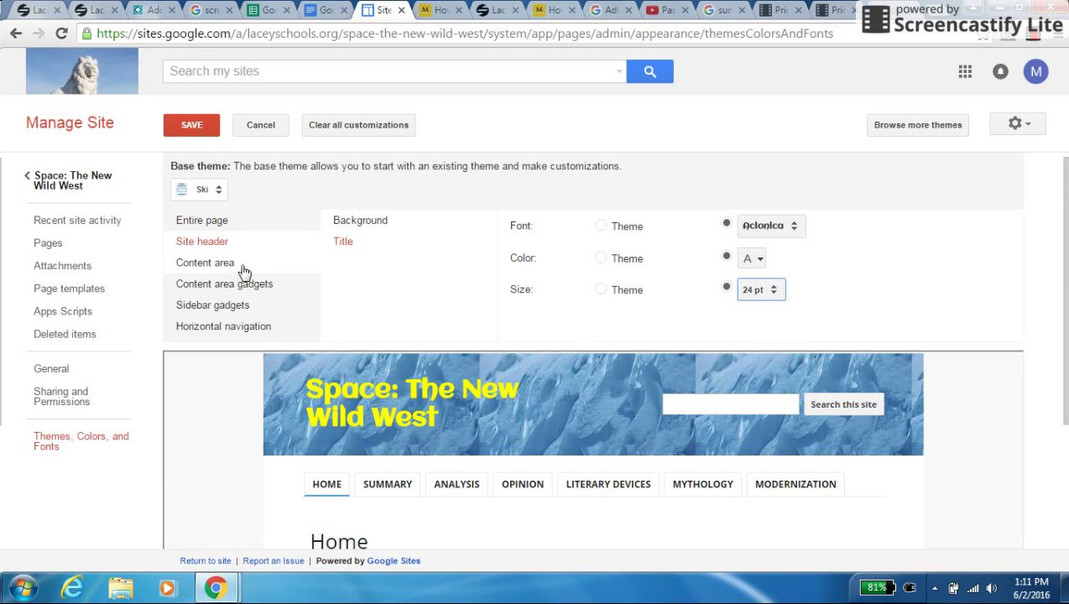
{"action": "left_click", "coordinate": [214, 267]}
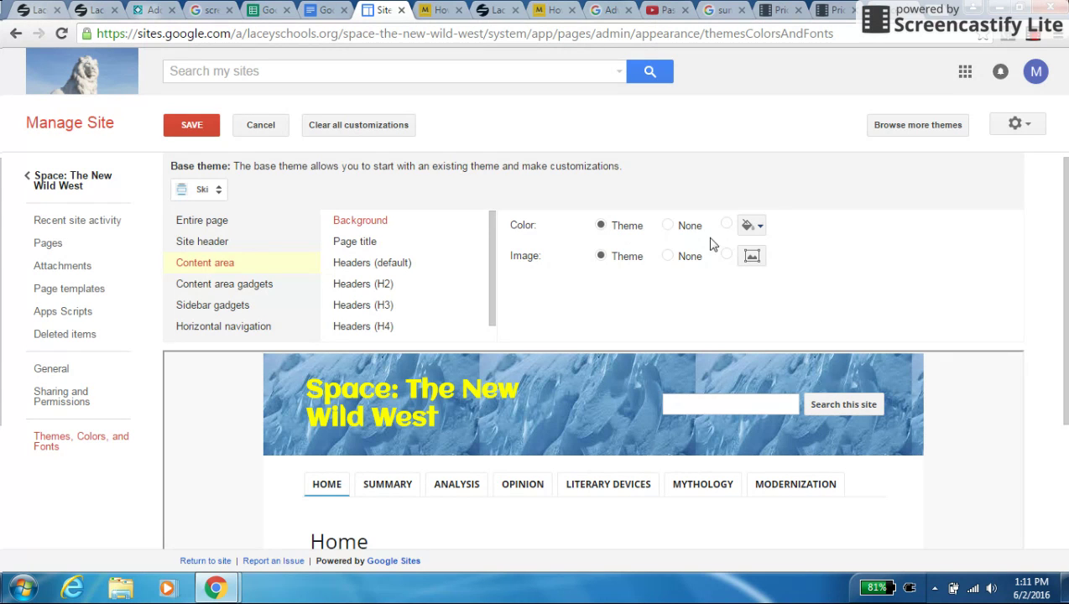
Give the content area a custom orange background colour instead of the theme colour
{"action": "left_click", "coordinate": [752, 227]}
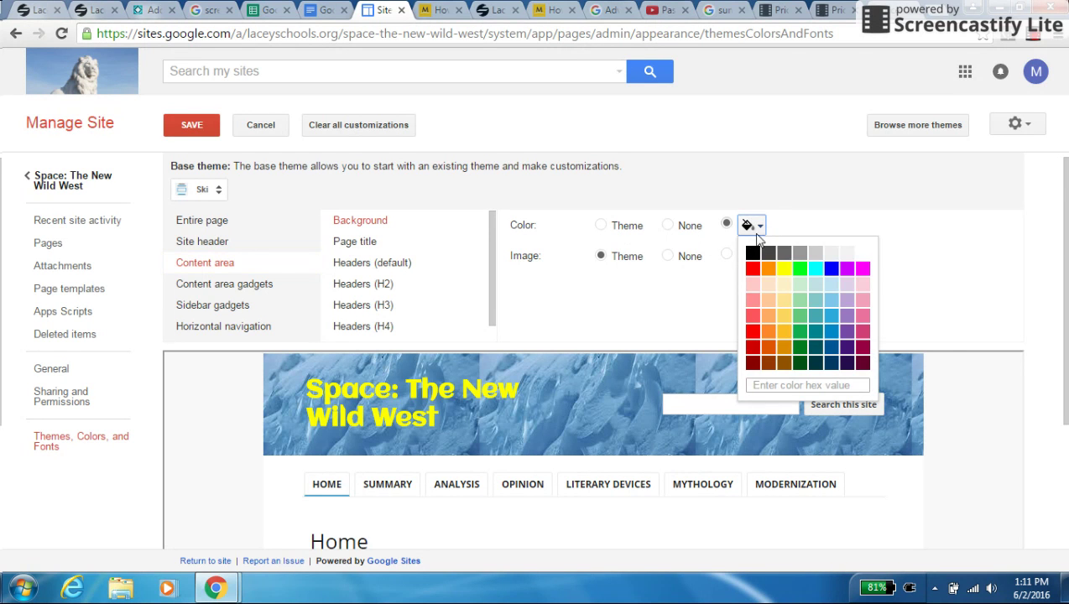
{"action": "left_click", "coordinate": [770, 269]}
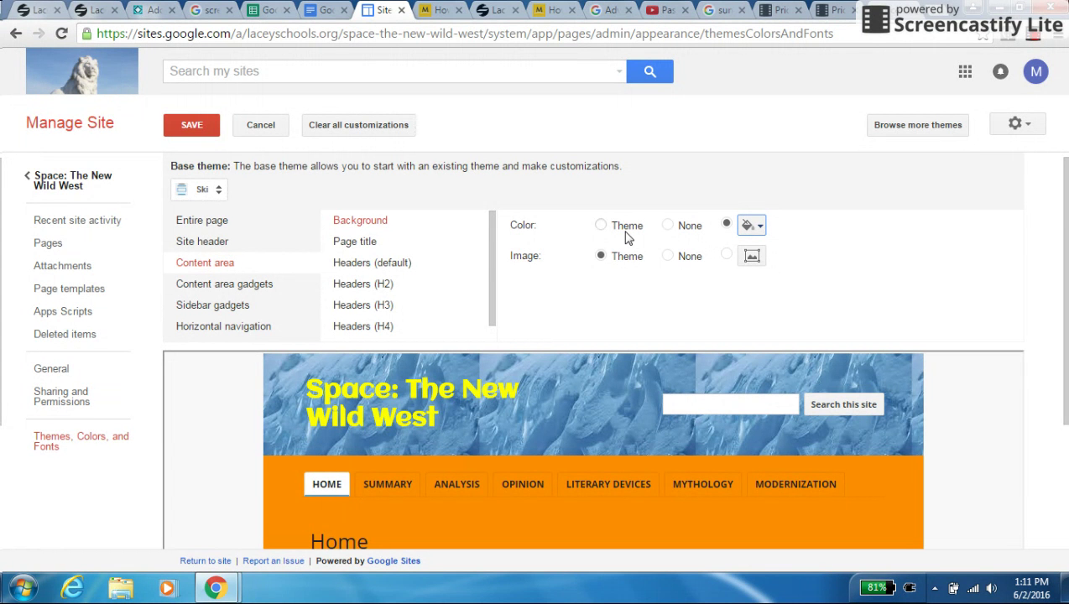
{"action": "right_click", "coordinate": [187, 229]}
Select Entire page and choose 'space image' from Downloads as its background image
{"action": "left_click", "coordinate": [187, 228]}
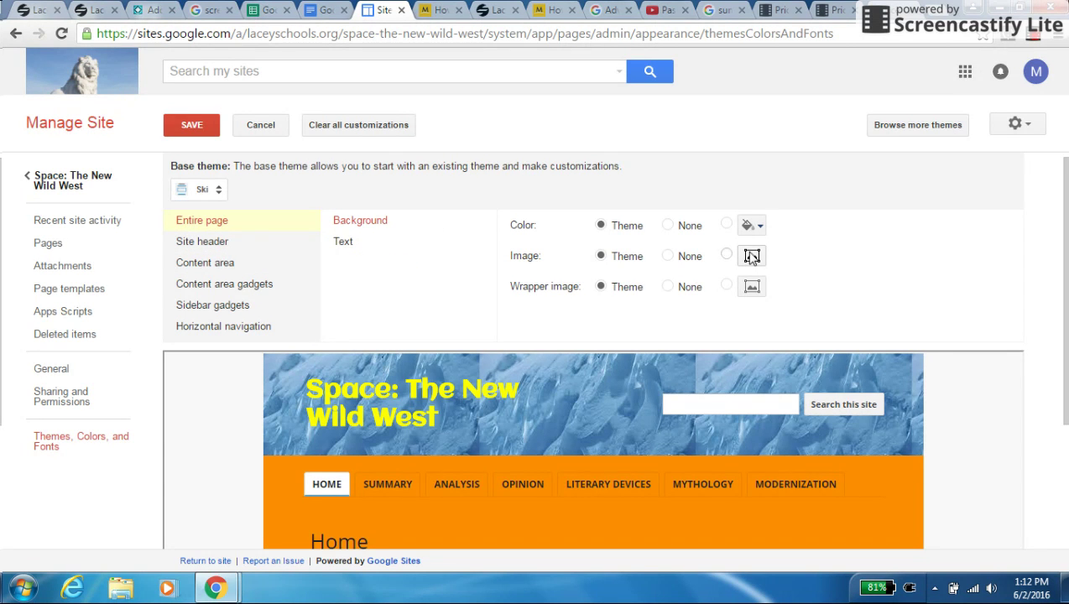
{"action": "left_click", "coordinate": [752, 257]}
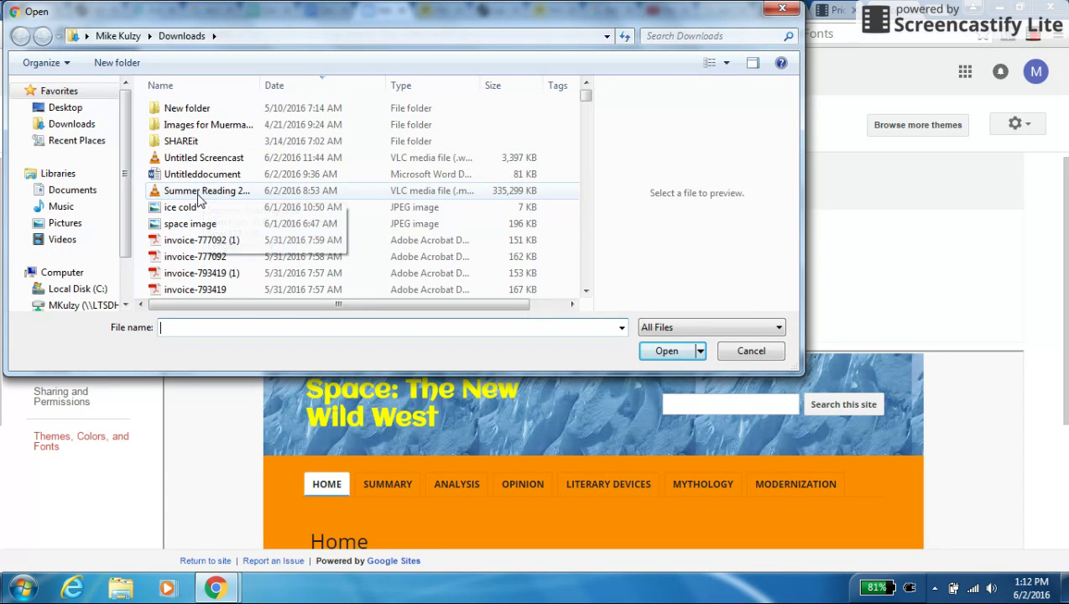
{"action": "left_click", "coordinate": [195, 226]}
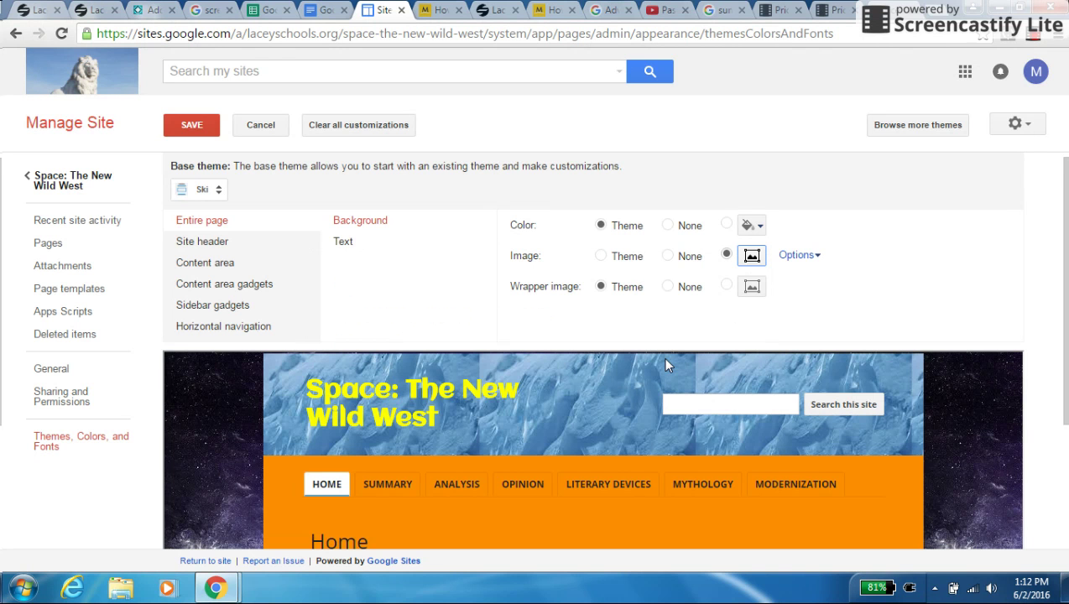
Save the theme changes and return to the 'Space: The New Wild West' site
{"action": "left_click", "coordinate": [175, 128]}
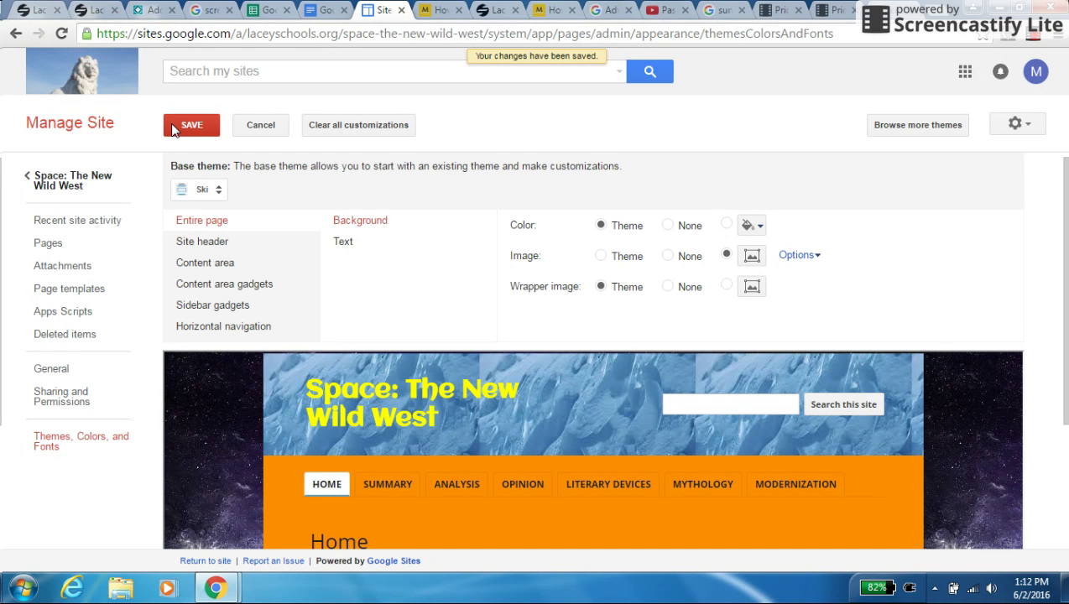
{"action": "left_click", "coordinate": [91, 194]}
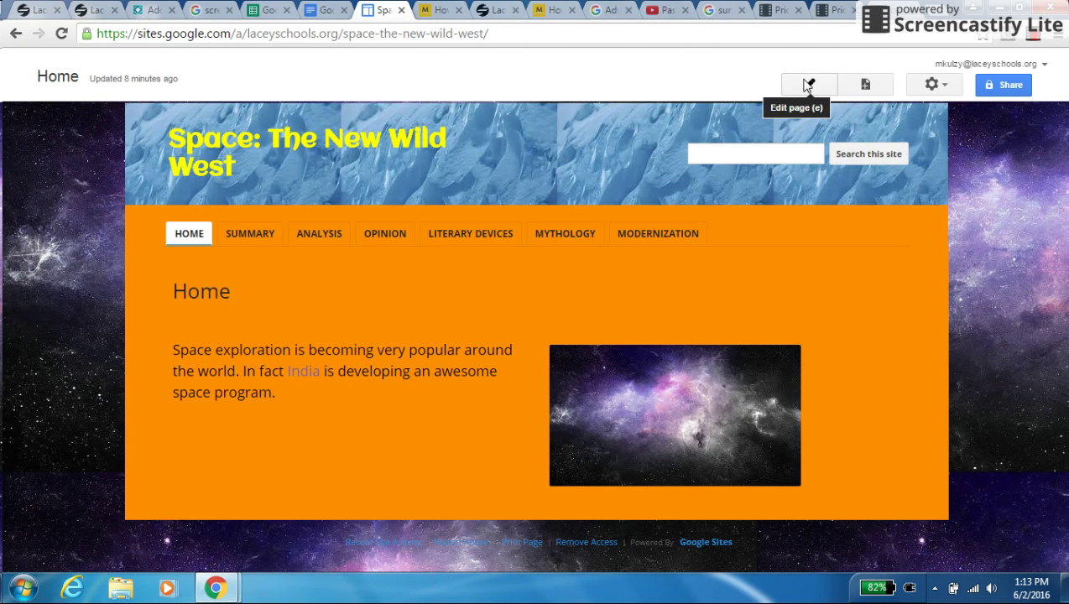
Reopen Manage site > Themes, Colors, and Fonts via the gear menu and select Content area
{"action": "left_click", "coordinate": [928, 84]}
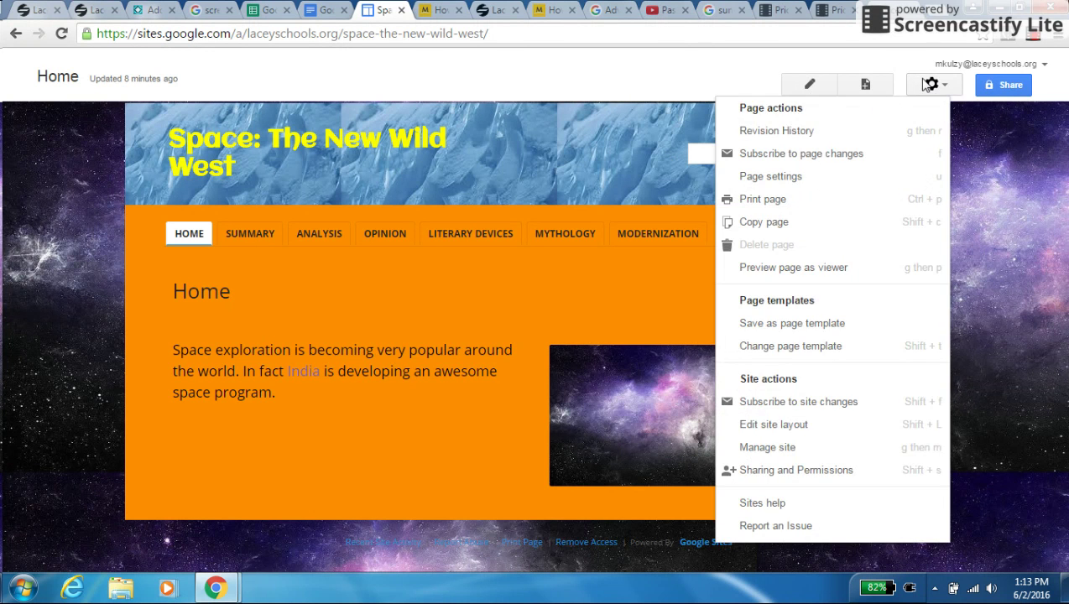
{"action": "left_click", "coordinate": [760, 446]}
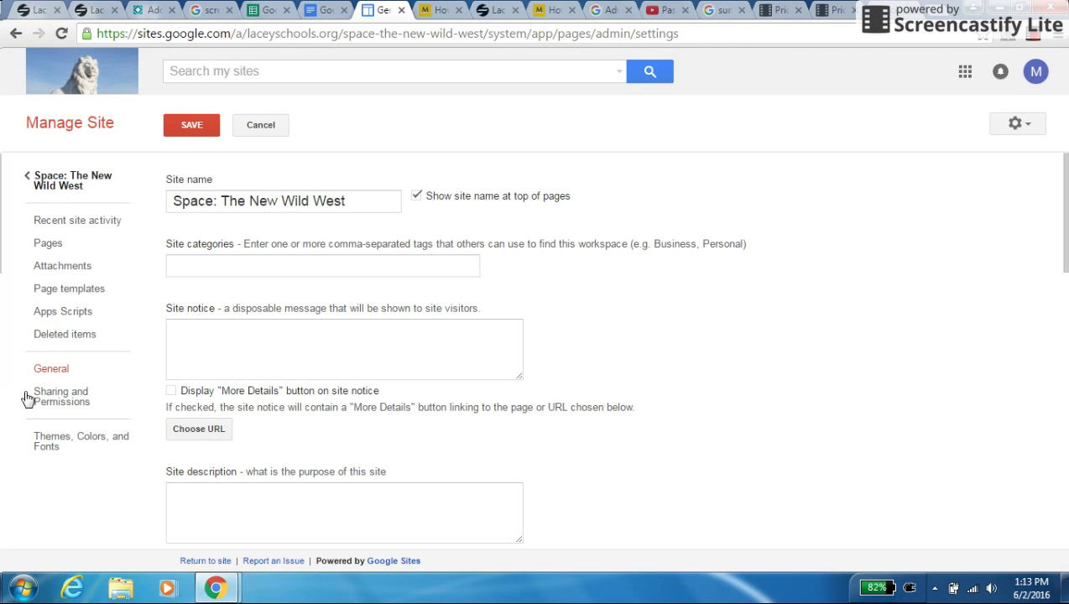
{"action": "left_click", "coordinate": [48, 442]}
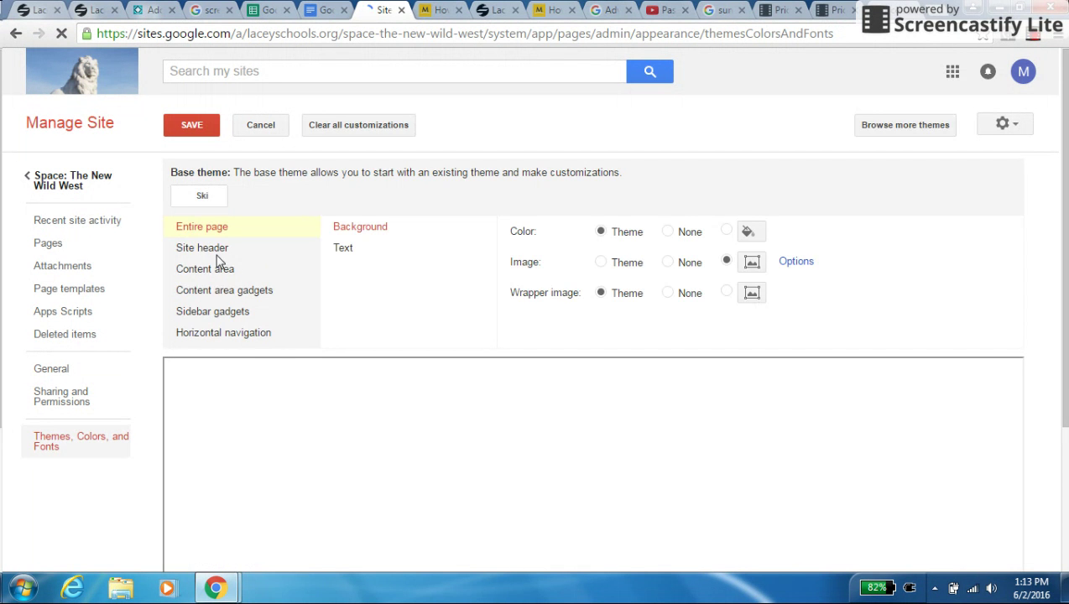
{"action": "left_click", "coordinate": [214, 267]}
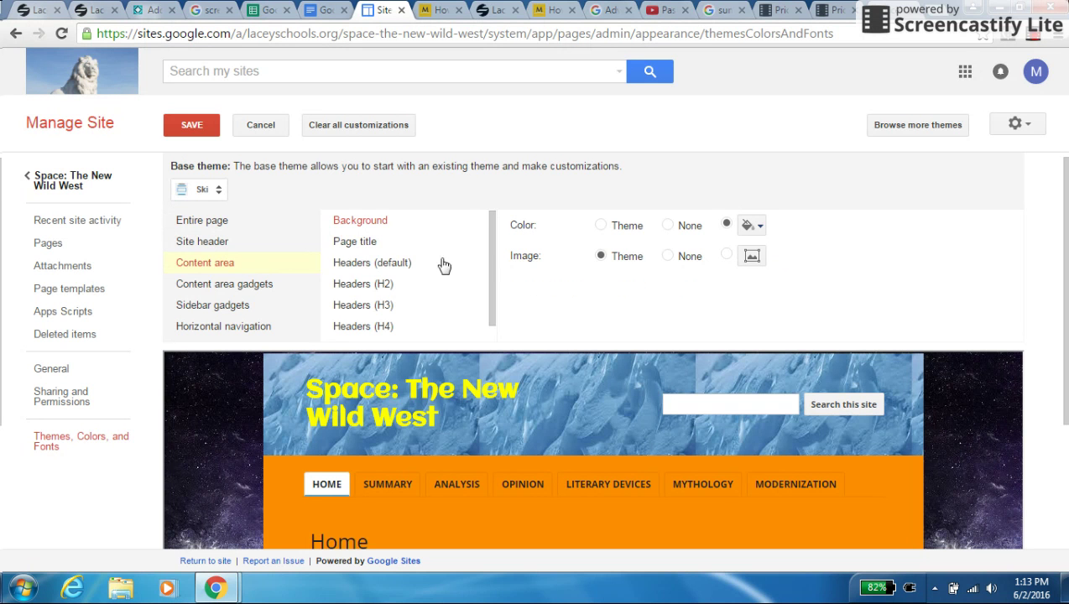
Switch the Content area Background colour from orange to the white swatch
{"action": "left_click", "coordinate": [753, 225]}
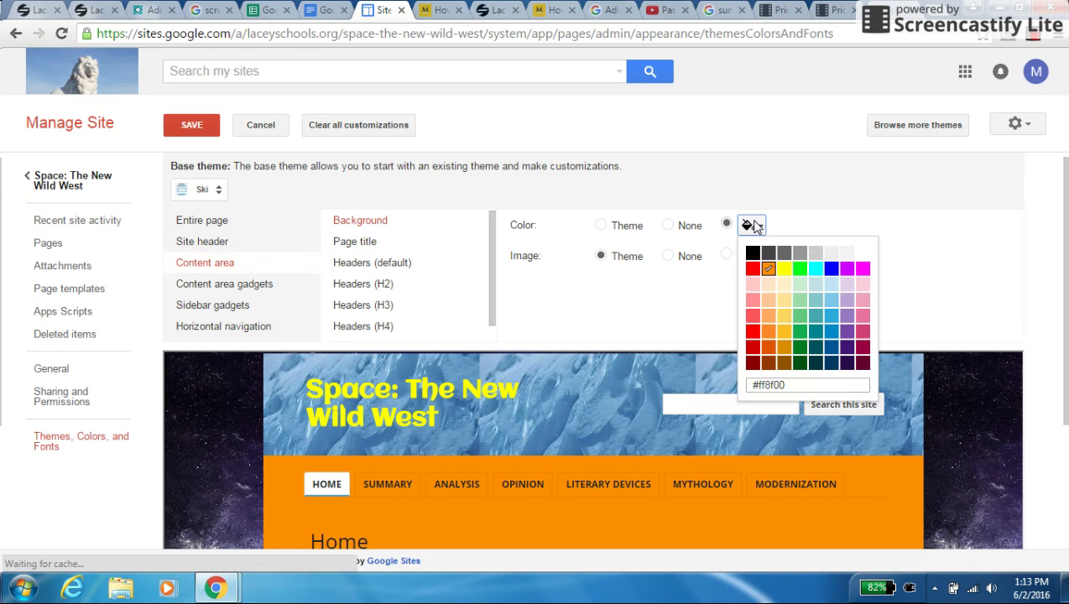
{"action": "left_click", "coordinate": [862, 254]}
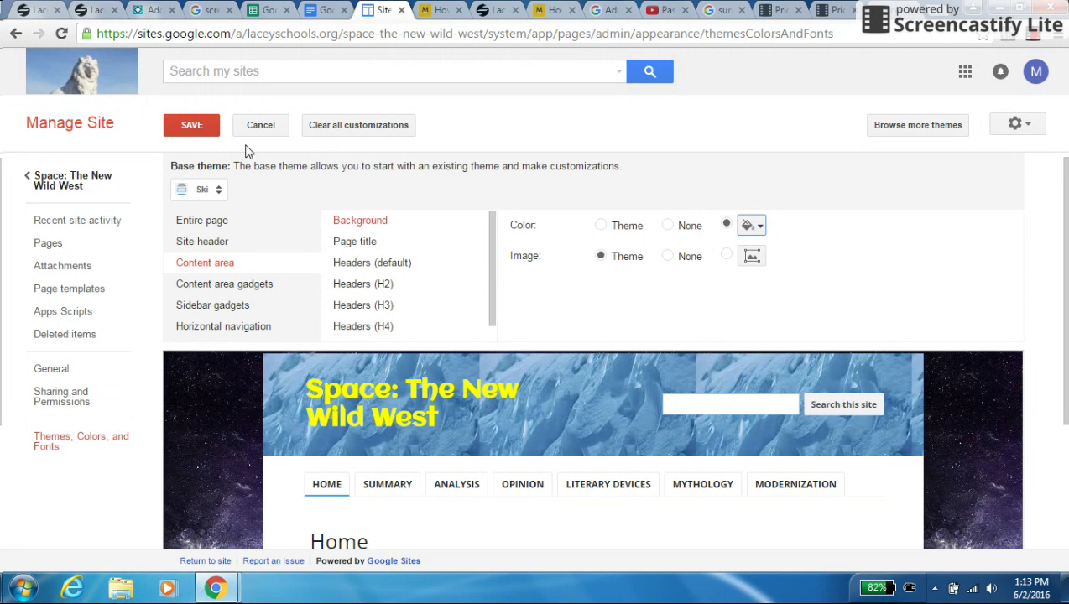
Keep Ski as the base theme and save the white content area
{"action": "left_click", "coordinate": [214, 192]}
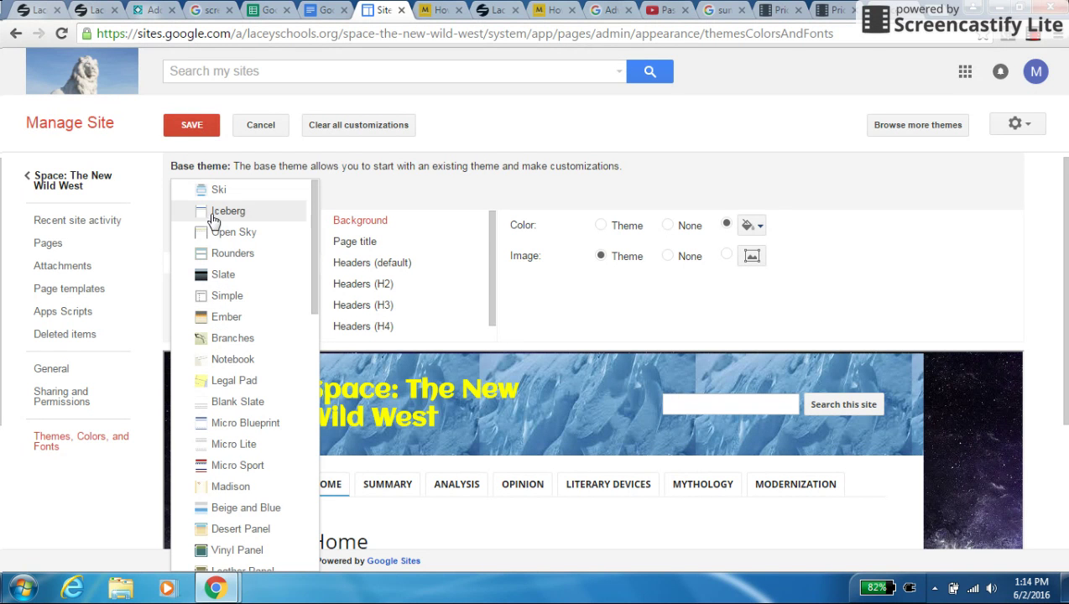
{"action": "left_click", "coordinate": [197, 133]}
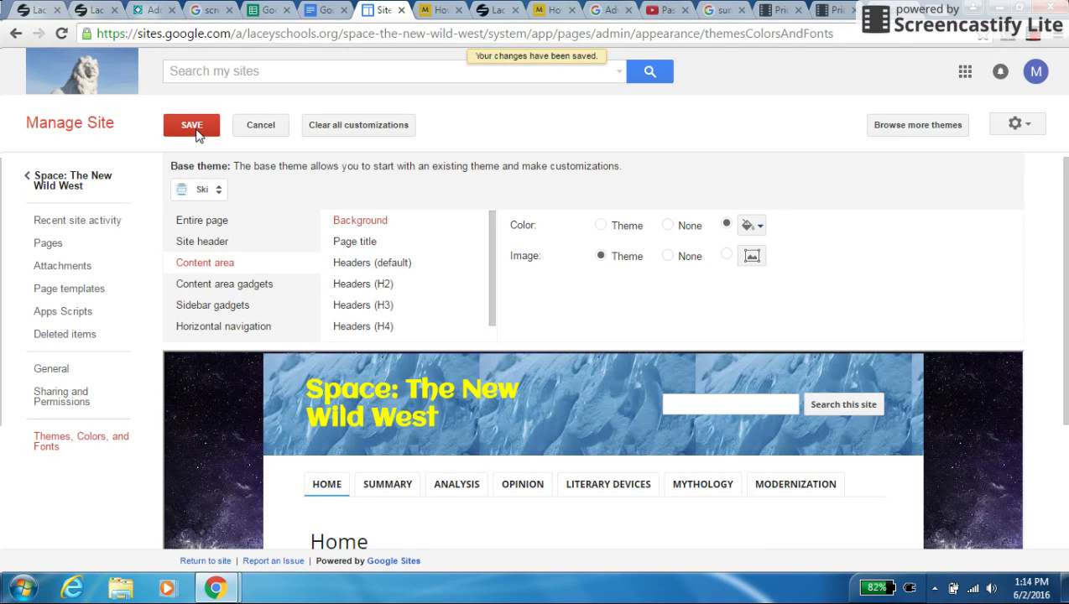
Save the theme, return to the live site, and open its Summary page
{"action": "left_click", "coordinate": [193, 128]}
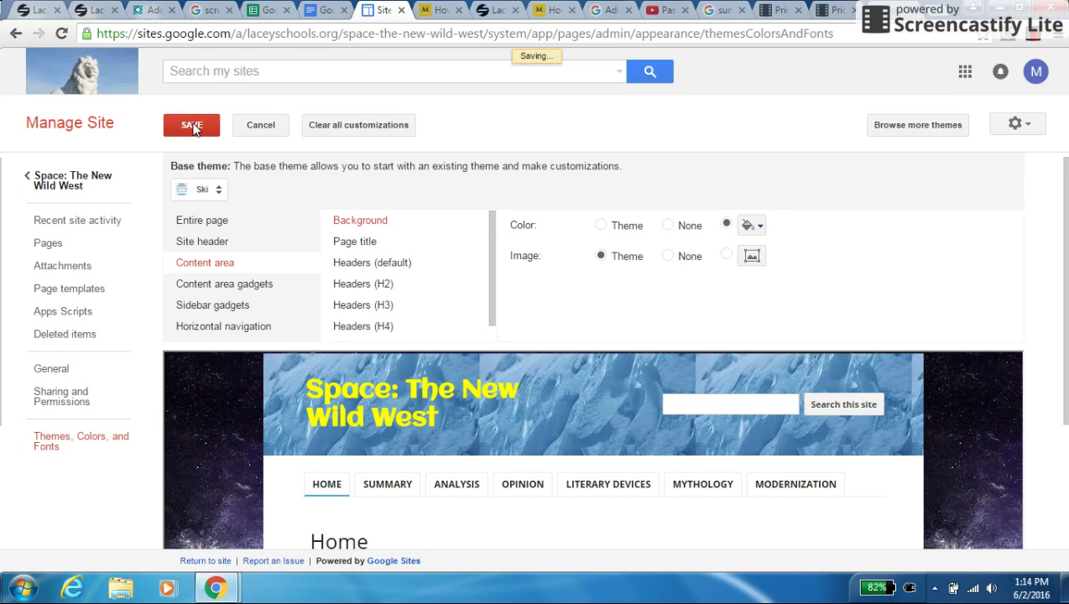
{"action": "left_click", "coordinate": [52, 188]}
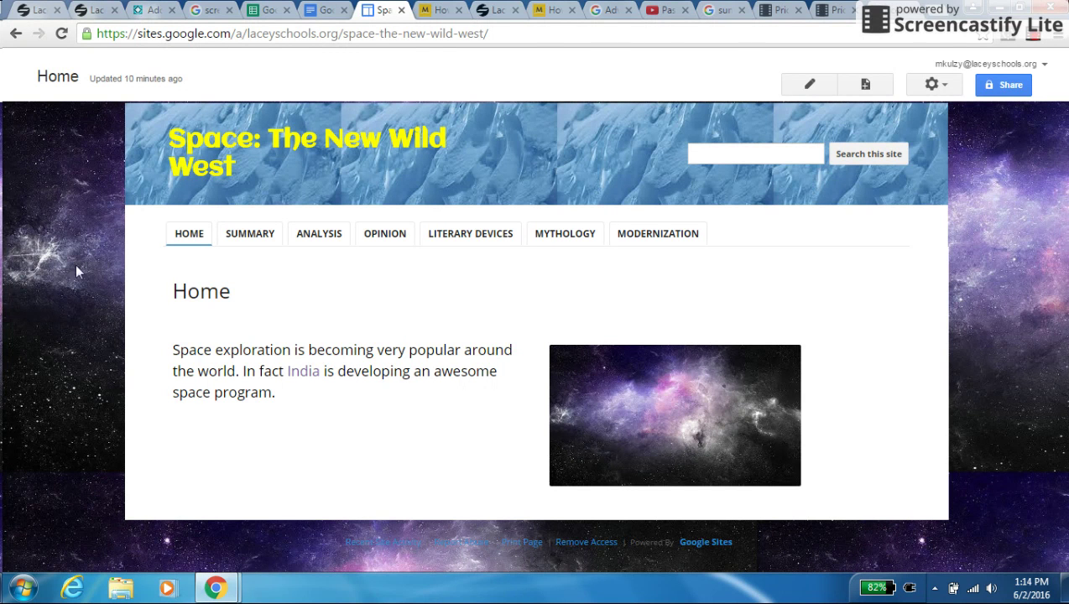
{"action": "right_click", "coordinate": [81, 203]}
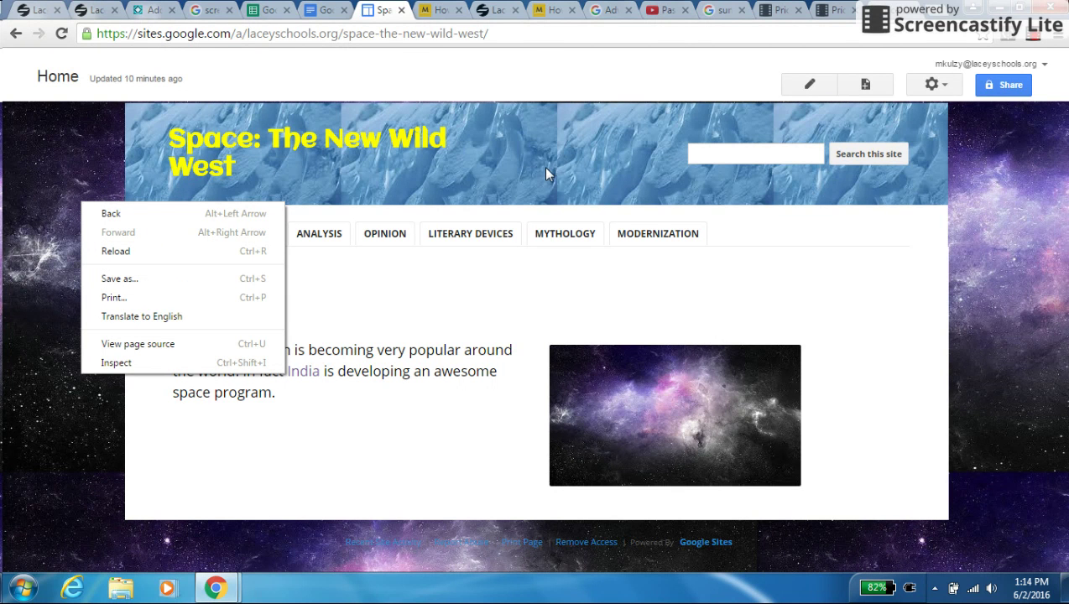
{"action": "left_click", "coordinate": [382, 307]}
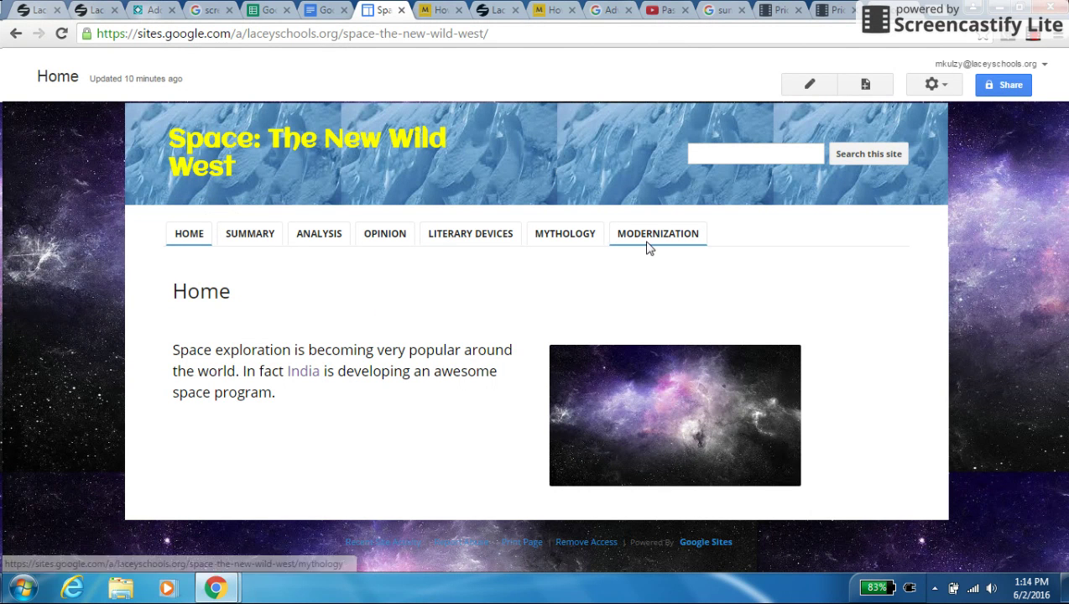
{"action": "left_click", "coordinate": [238, 237]}
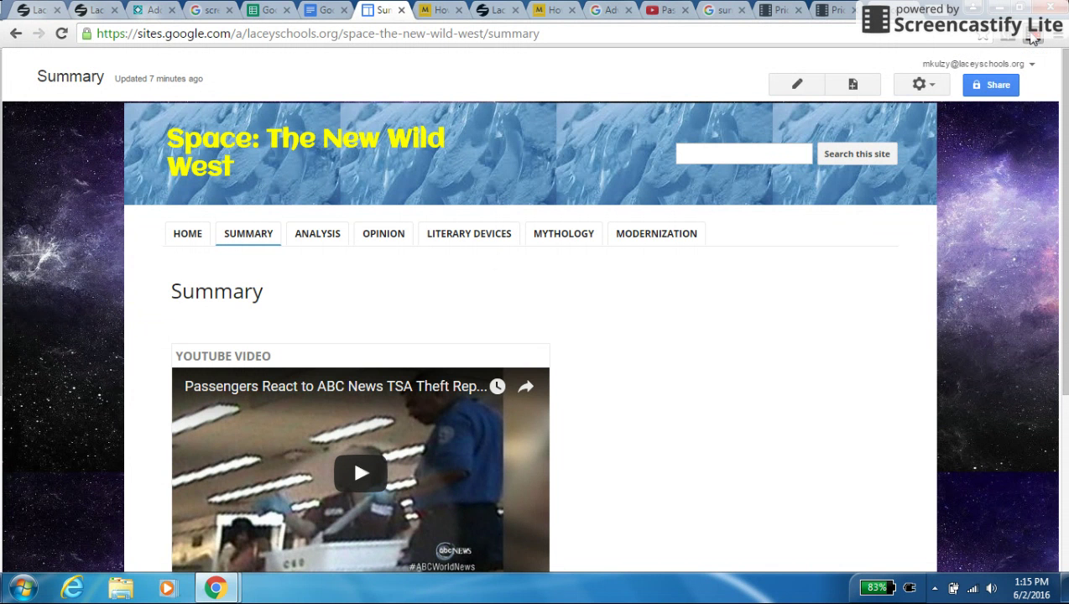
{"action": "left_click", "coordinate": [1034, 39]}
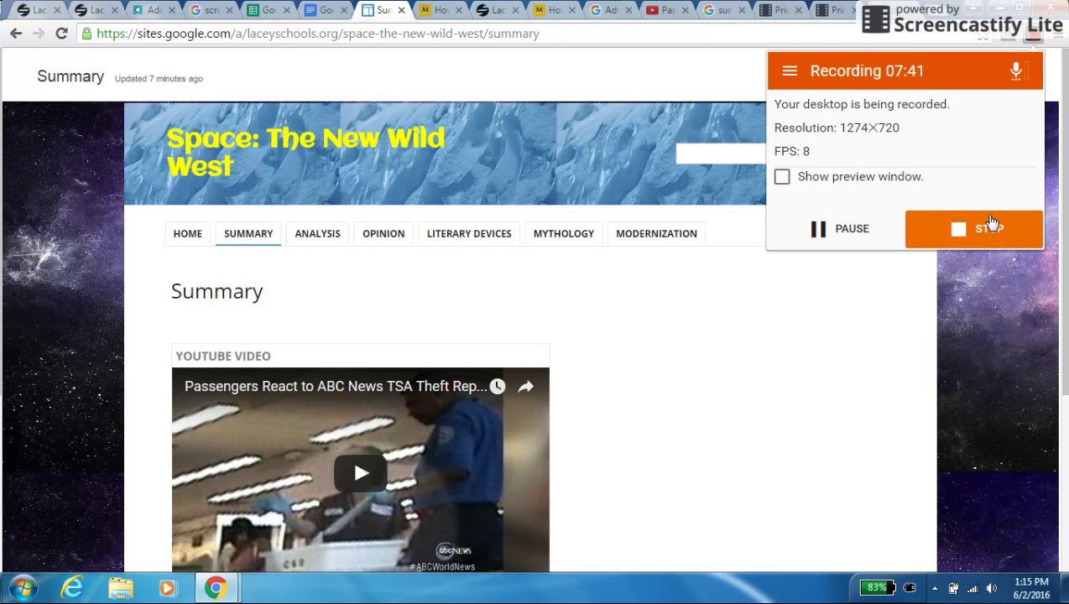